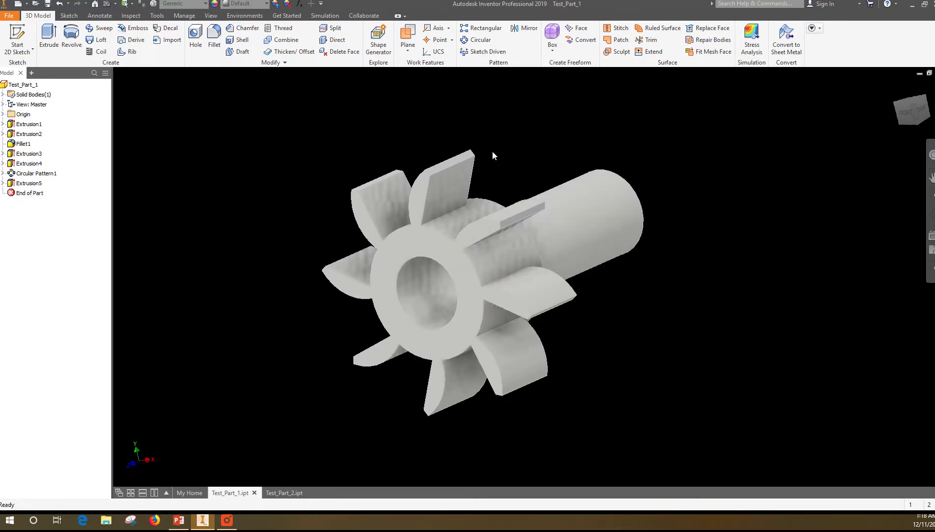
- Start a stress analysis of the part and create a single-point static analysis study with the default settings
{"action": "left_click", "coordinate": [752, 49]}
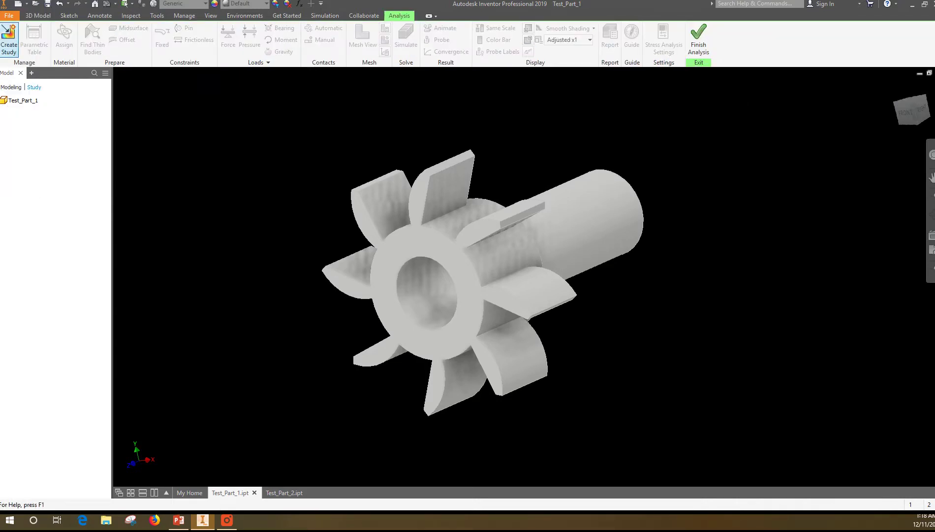
{"action": "left_click", "coordinate": [9, 39]}
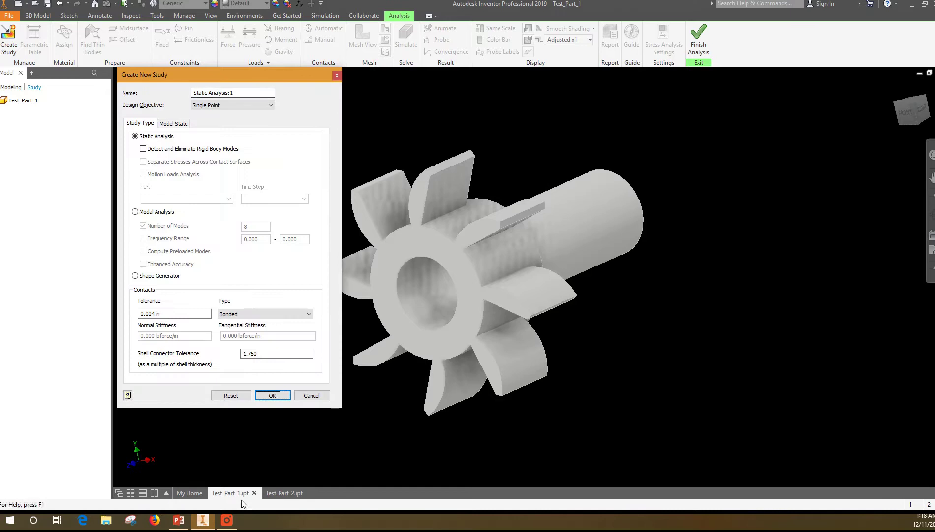
{"action": "left_click", "coordinate": [272, 395]}
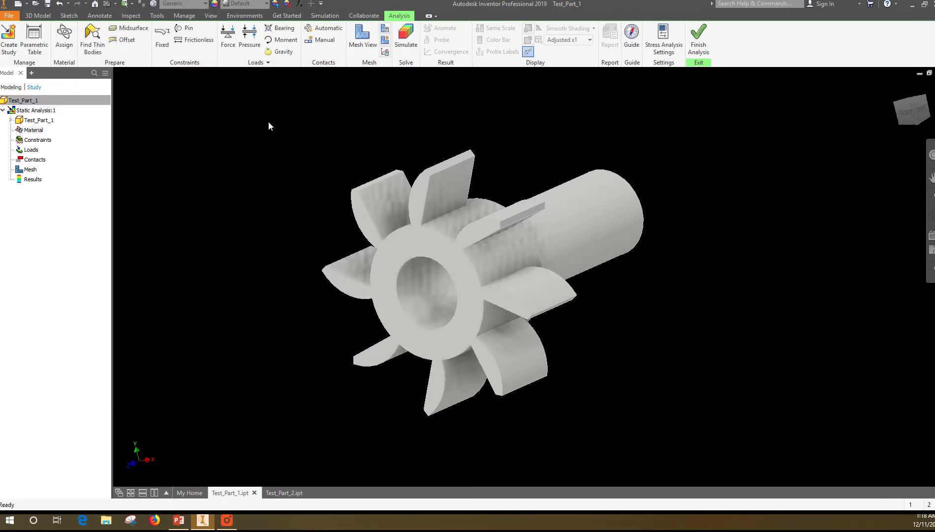
- Assign ABS Plastic as the override material for Test_Part_1 in the study
{"action": "left_click", "coordinate": [64, 39]}
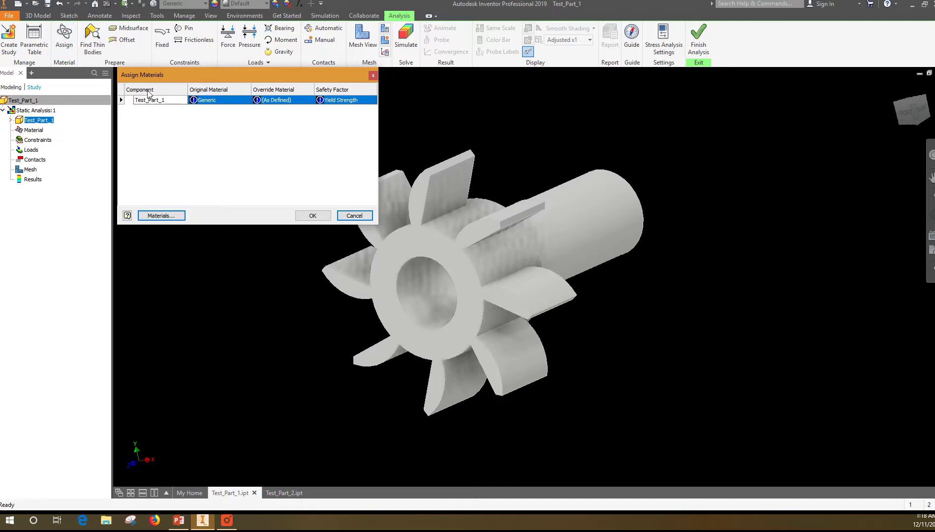
{"action": "left_click", "coordinate": [303, 100]}
{"action": "left_click", "coordinate": [310, 101]}
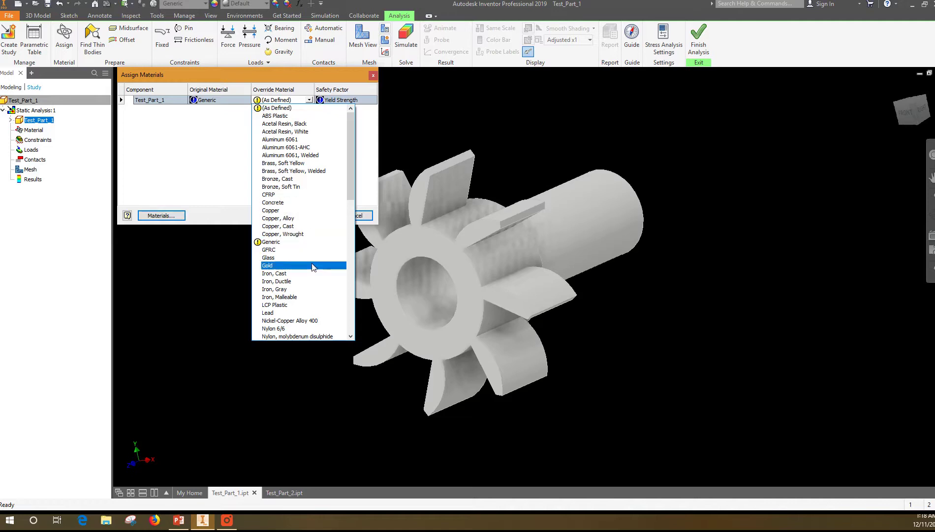
{"action": "scroll", "coordinate": [305, 288], "scroll_direction": "down", "scroll_amount": 2}
{"action": "scroll", "coordinate": [304, 286], "scroll_direction": "up", "scroll_amount": 2}
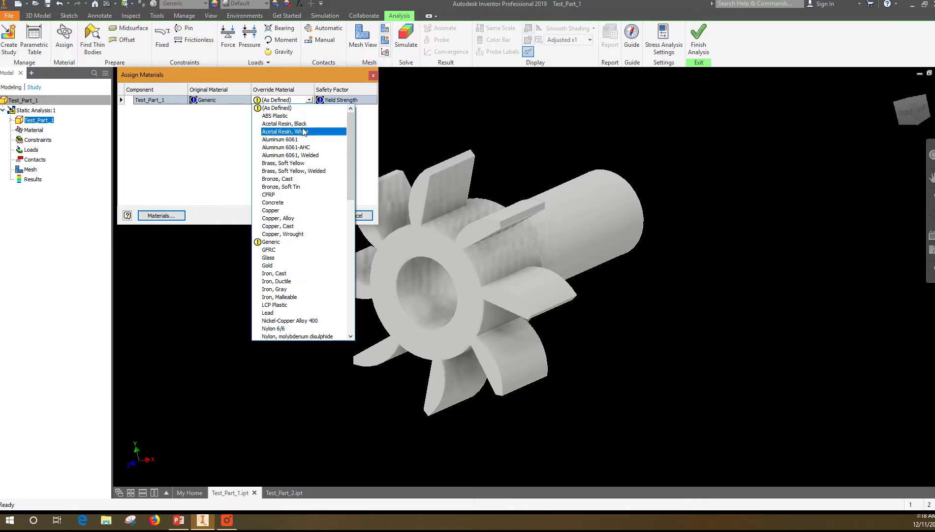
{"action": "left_click", "coordinate": [285, 115]}
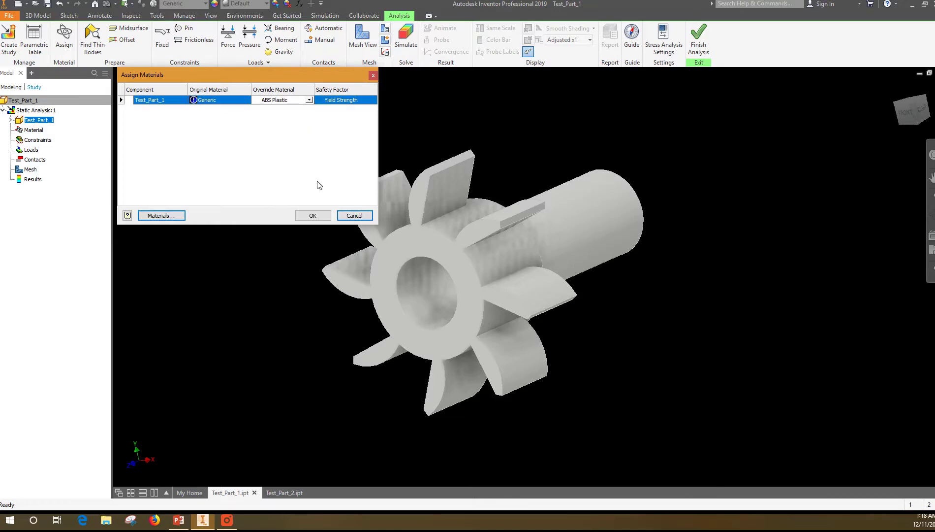
{"action": "left_click", "coordinate": [313, 215]}
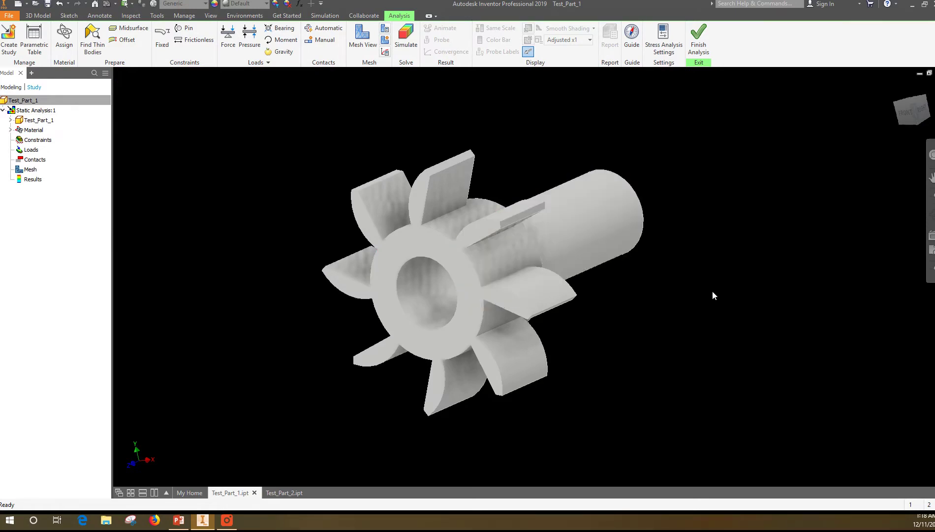
- Apply a fixed constraint to the inner cylindrical face of the bore at the open end of the shaft
{"action": "middle_click_drag", "start_coordinate": [718, 295], "coordinate": [547, 299], "text": "shift"}
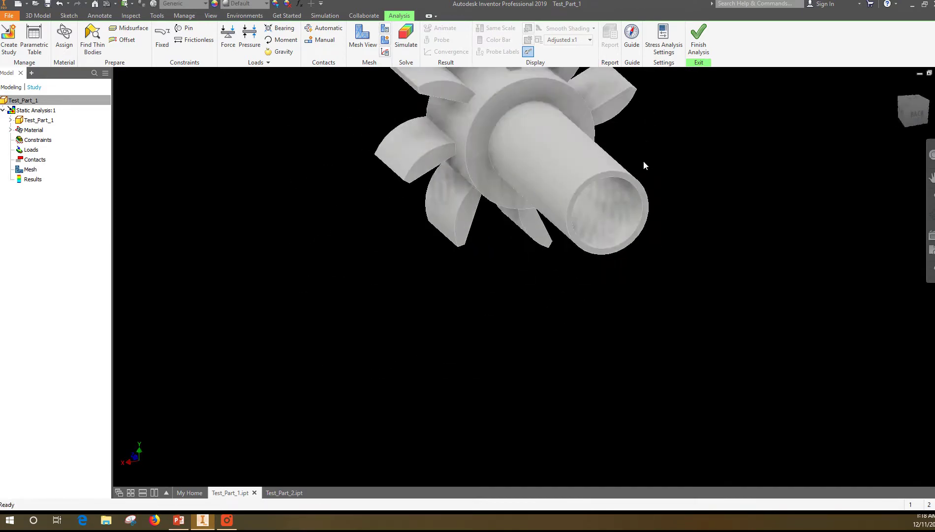
{"action": "scroll", "coordinate": [644, 161], "scroll_direction": "down", "scroll_amount": 3}
{"action": "scroll", "coordinate": [627, 108], "scroll_direction": "up", "scroll_amount": 5}
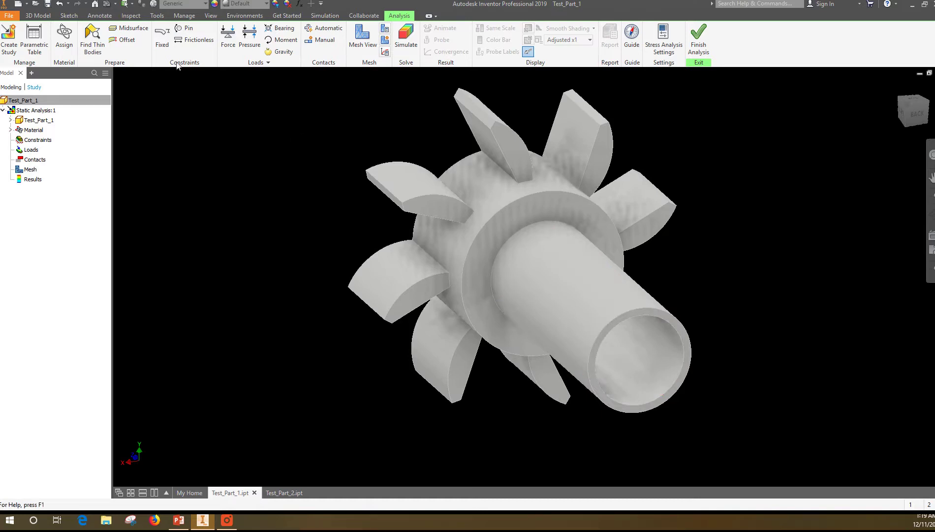
{"action": "left_click", "coordinate": [162, 37]}
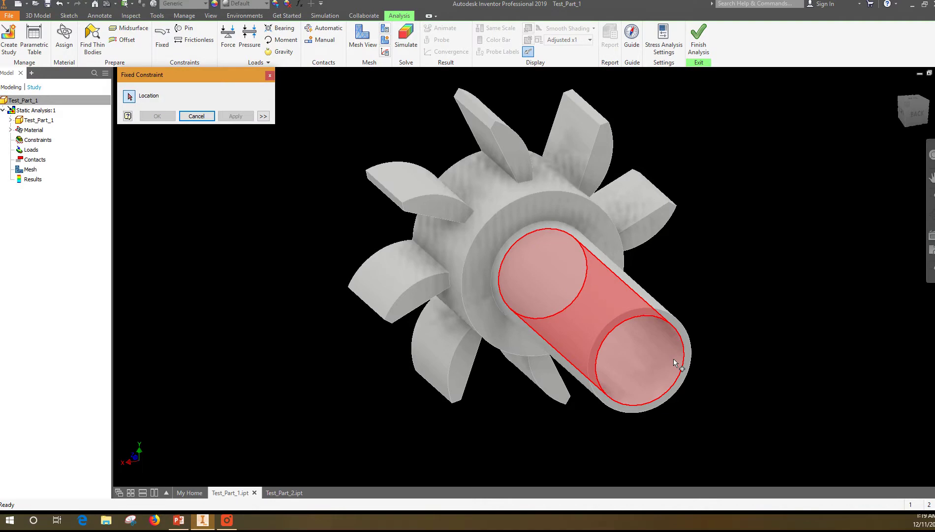
{"action": "left_click", "coordinate": [687, 374]}
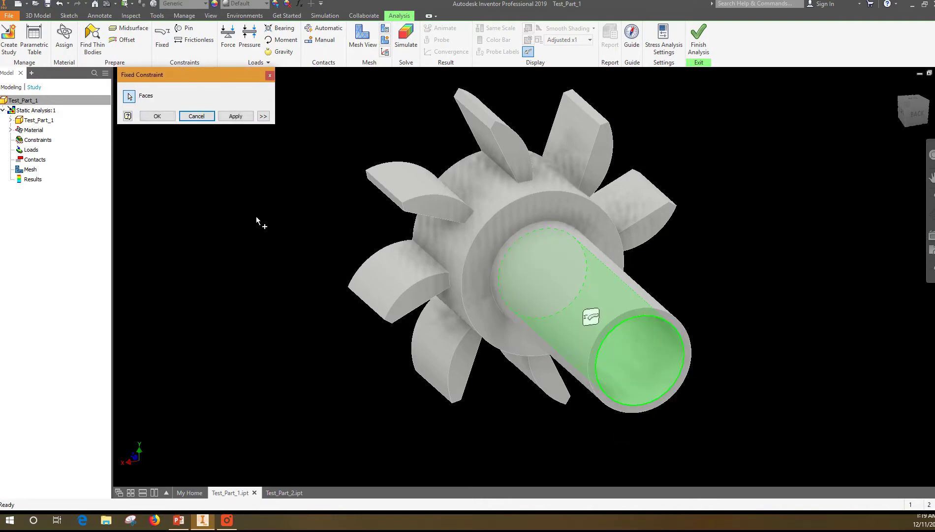
{"action": "left_click", "coordinate": [229, 116]}
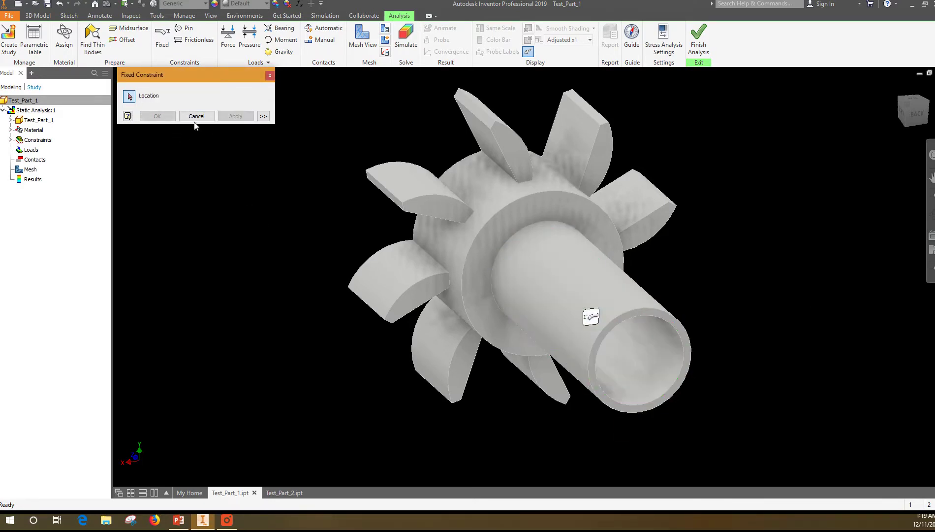
{"action": "left_click", "coordinate": [270, 75]}
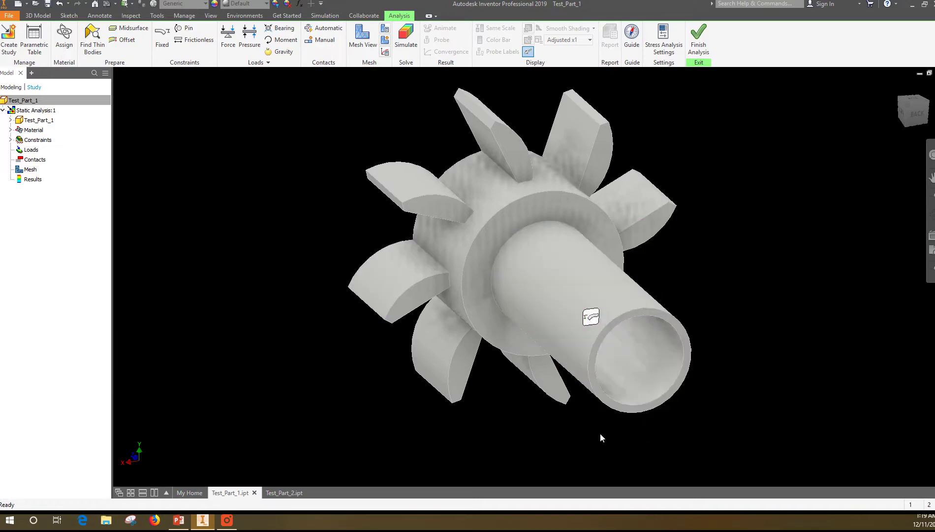
- Apply a 40 psi pressure load to the flat face of the upper blade next to the shaft side
{"action": "middle_click_drag", "start_coordinate": [561, 449], "coordinate": [728, 395], "text": "shift"}
{"action": "scroll", "coordinate": [690, 326], "scroll_direction": "down", "scroll_amount": 3}
{"action": "scroll", "coordinate": [632, 358], "scroll_direction": "up", "scroll_amount": 5}
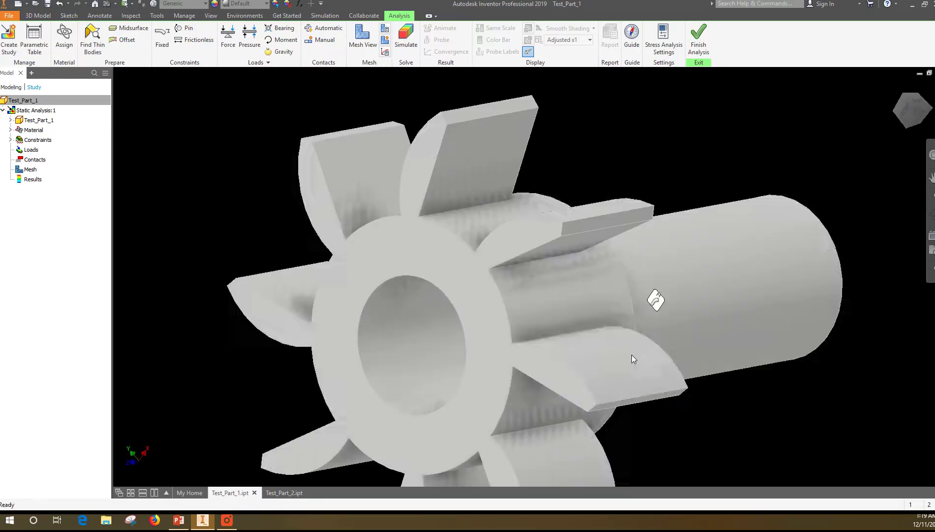
{"action": "scroll", "coordinate": [462, 289], "scroll_direction": "up", "scroll_amount": 2}
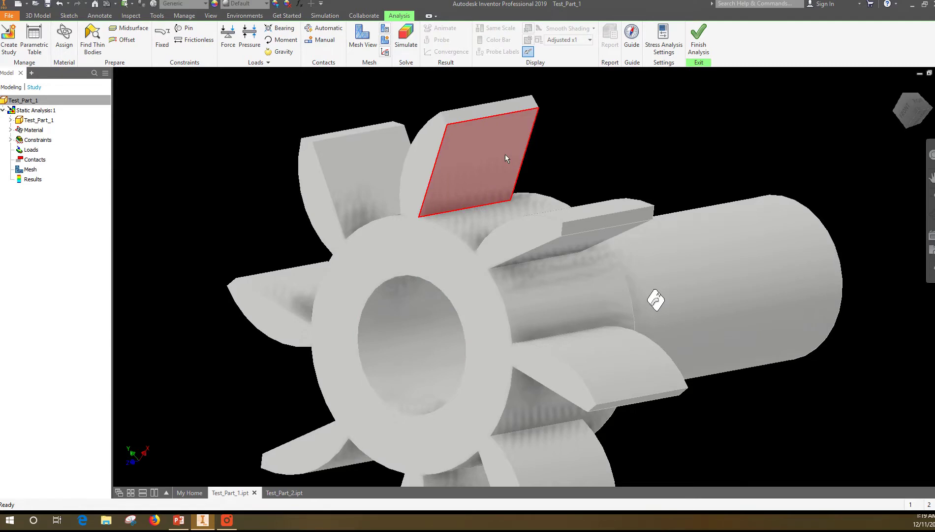
{"action": "mouse_move", "coordinate": [505, 154]}
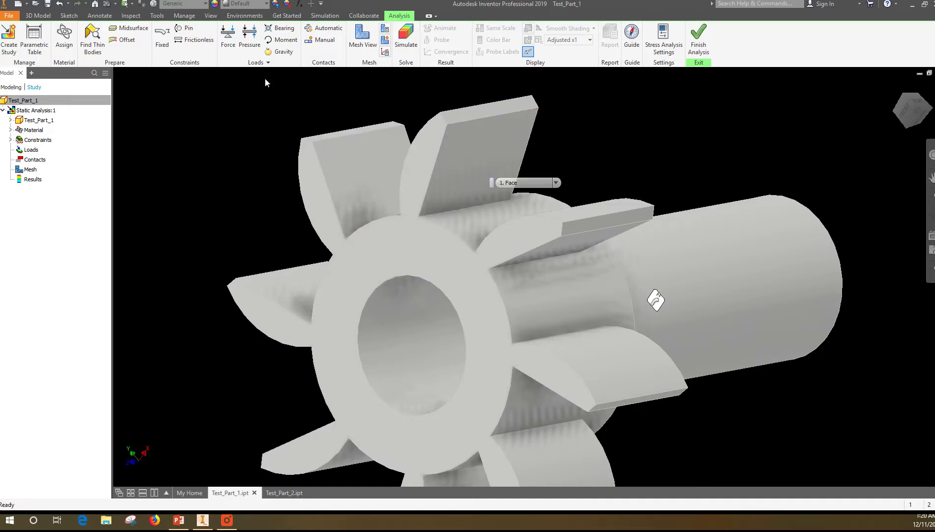
{"action": "left_click", "coordinate": [249, 36]}
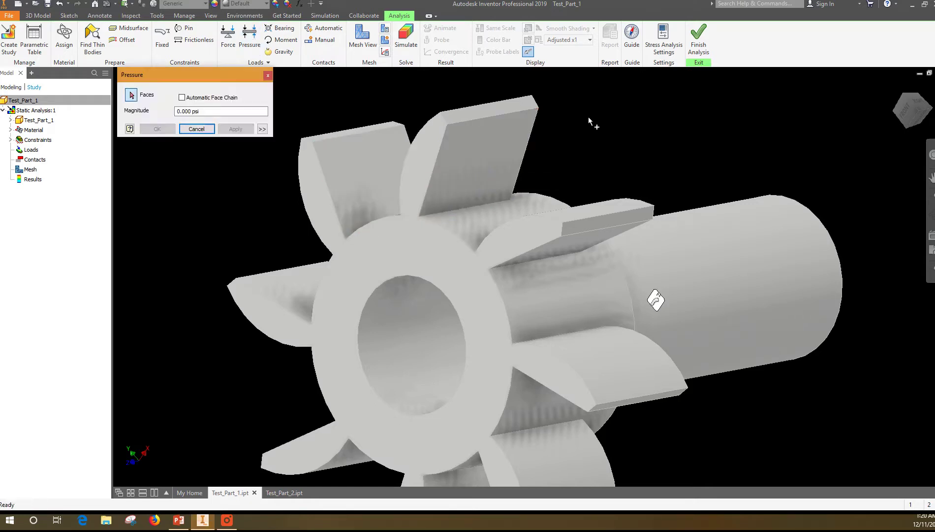
{"action": "left_click", "coordinate": [351, 188]}
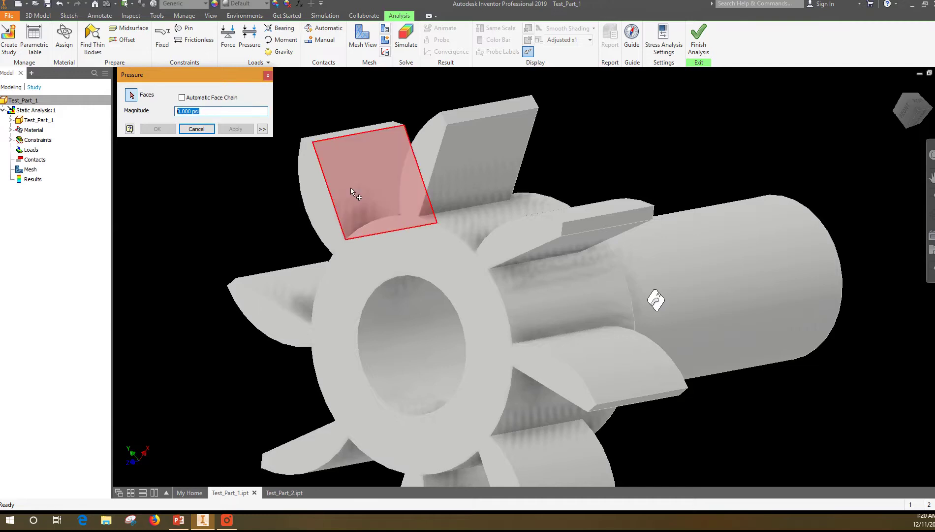
{"action": "mouse_move", "coordinate": [351, 187]}
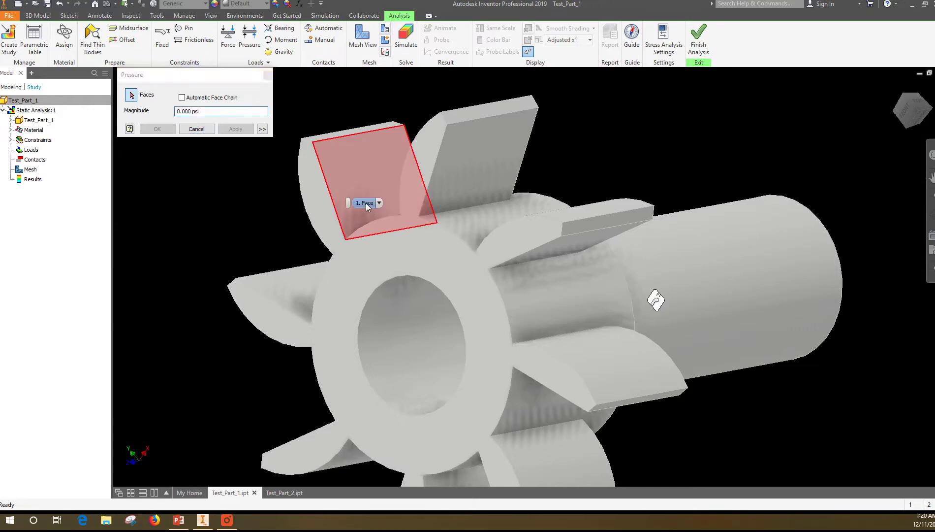
{"action": "left_click", "coordinate": [366, 203]}
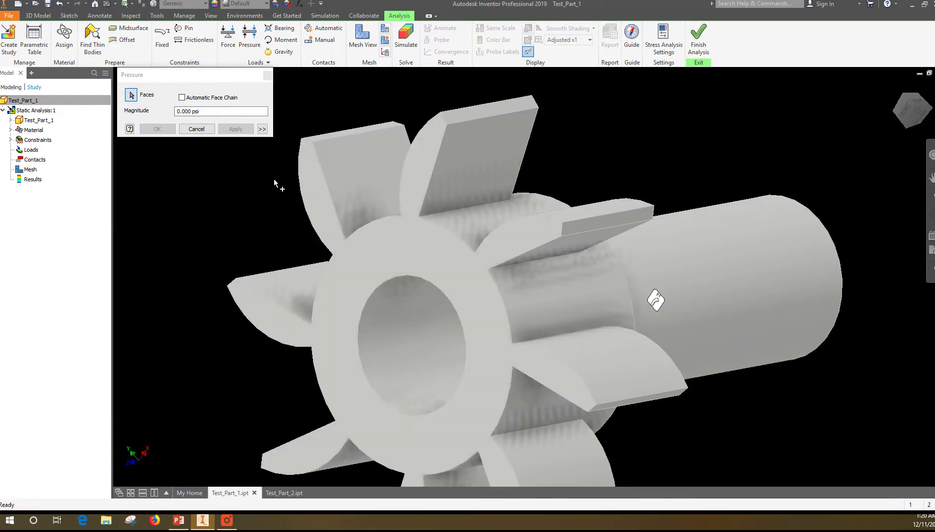
{"action": "left_click_drag", "start_coordinate": [203, 112], "coordinate": [135, 111]}
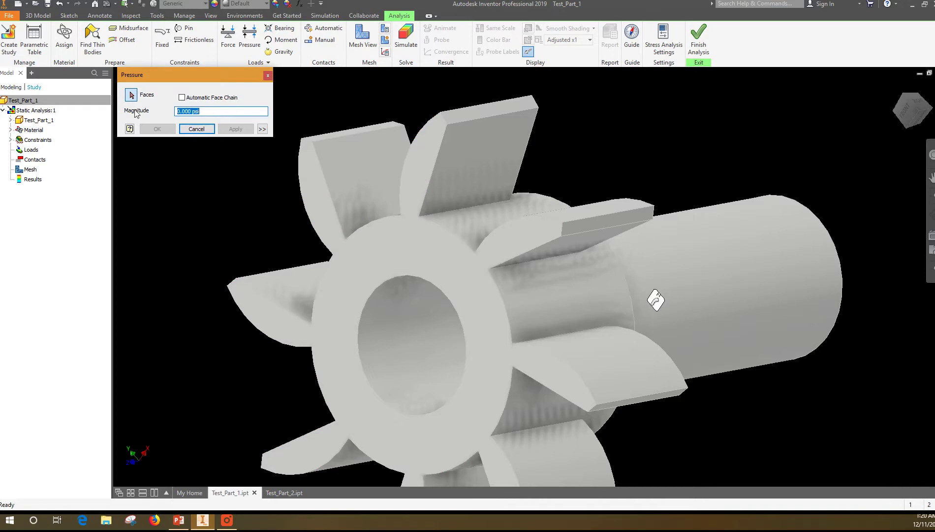
{"action": "type", "text": "40"}
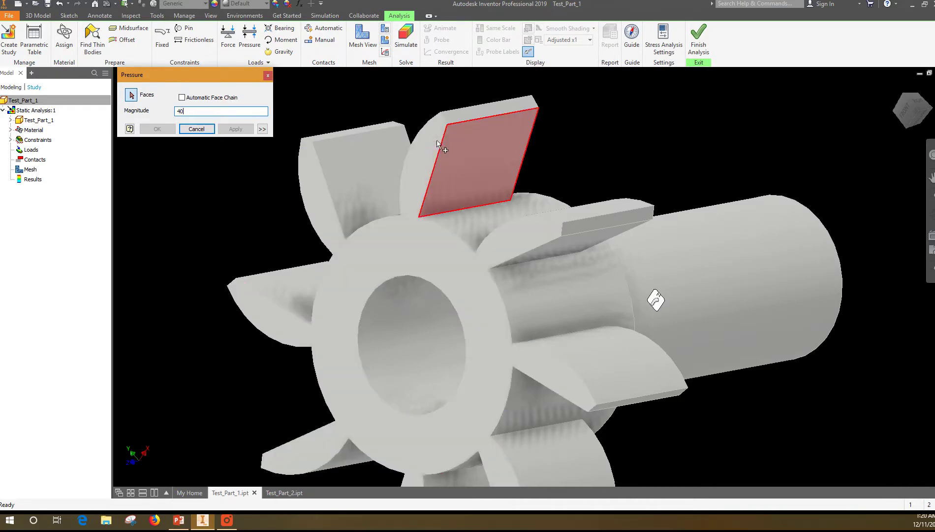
{"action": "left_click", "coordinate": [483, 153]}
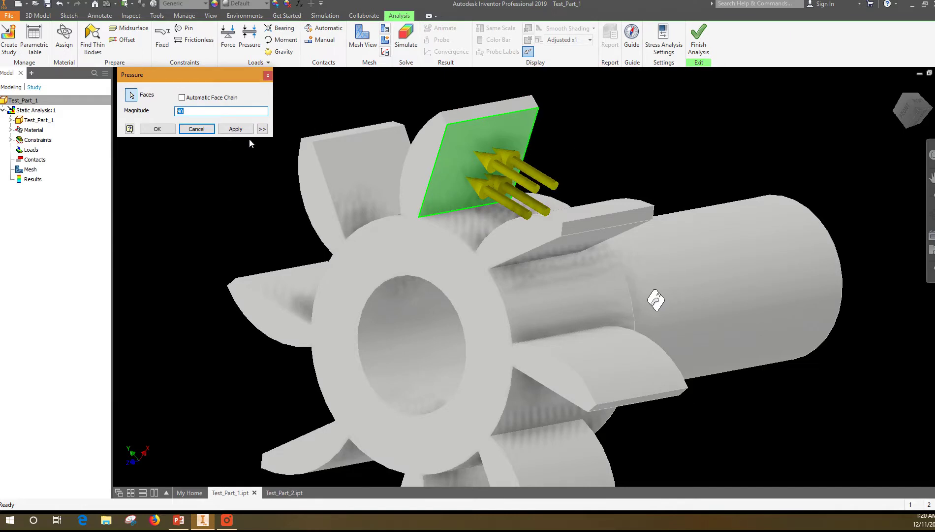
{"action": "left_click", "coordinate": [235, 129]}
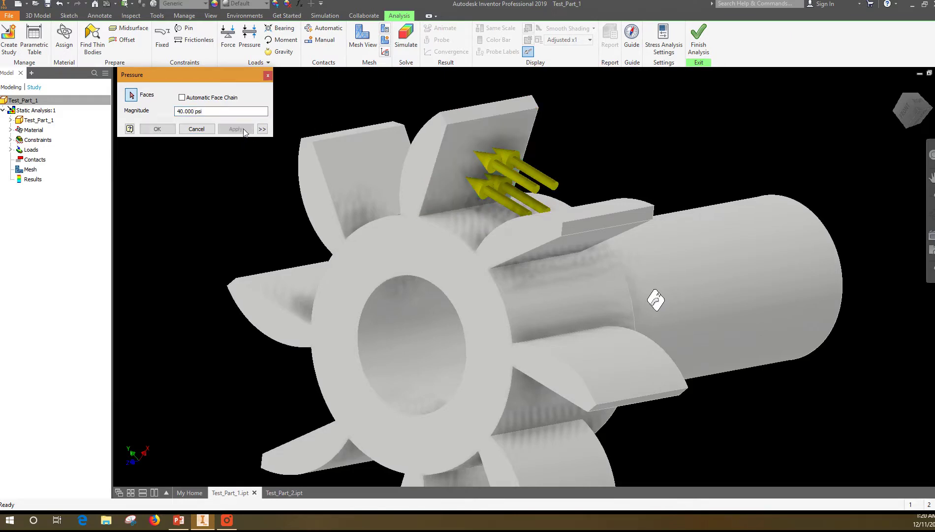
{"action": "left_click", "coordinate": [268, 76]}
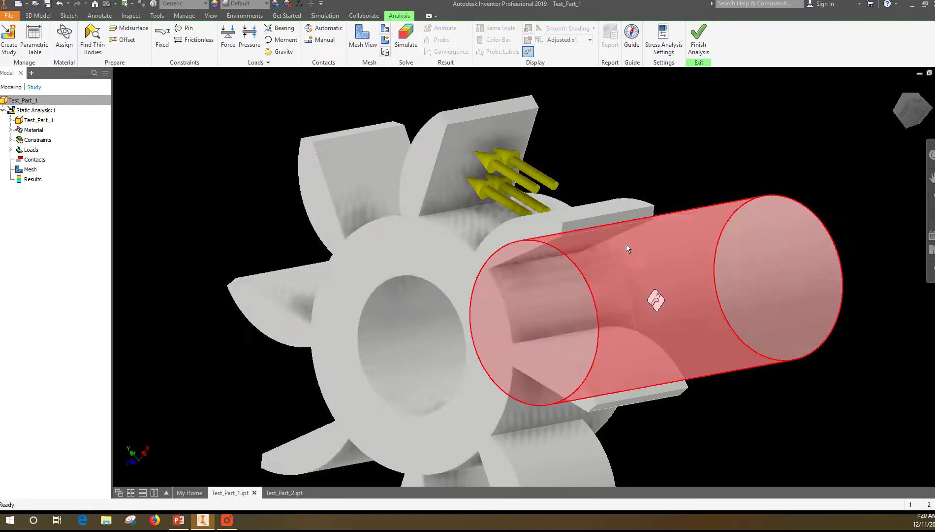
- Generate the mesh view of the part and run the static analysis simulation
{"action": "scroll", "coordinate": [626, 244], "scroll_direction": "down", "scroll_amount": 4}
{"action": "scroll", "coordinate": [650, 227], "scroll_direction": "up", "scroll_amount": 3}
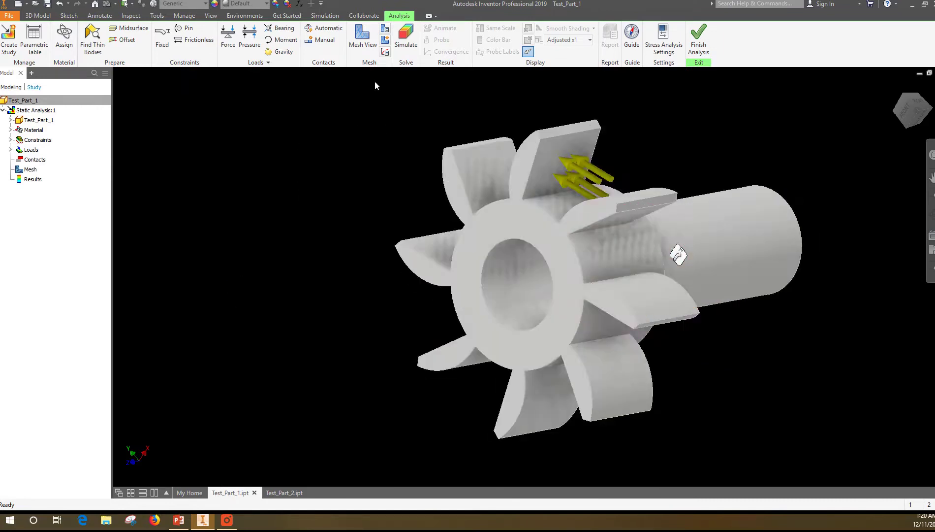
{"action": "left_click", "coordinate": [362, 37]}
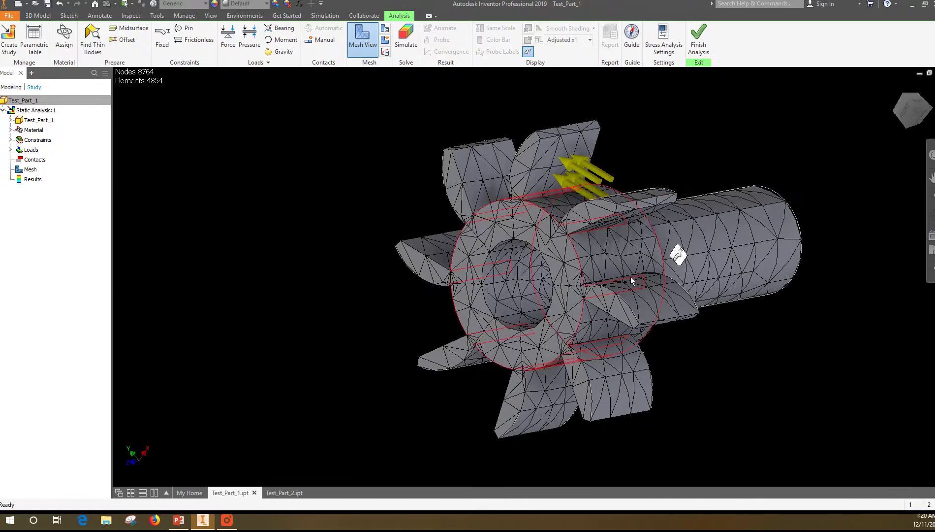
{"action": "left_click", "coordinate": [406, 37]}
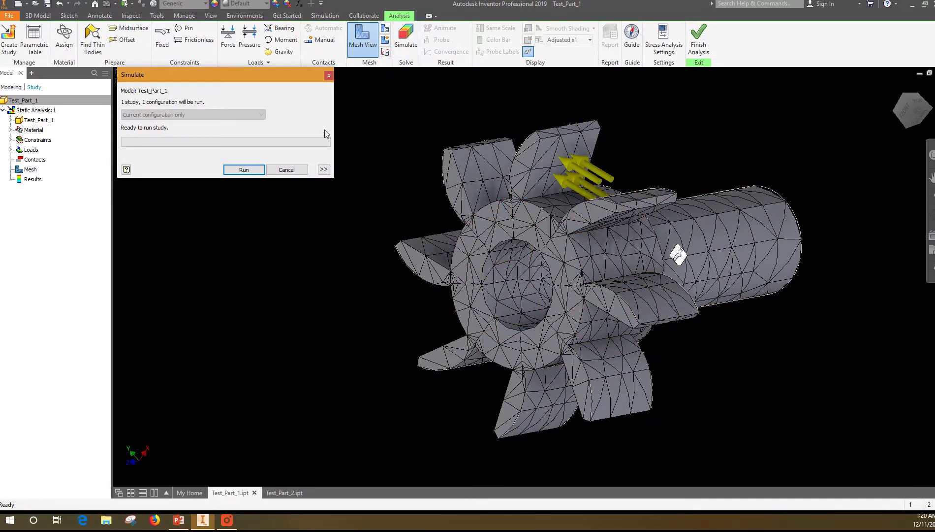
{"action": "left_click", "coordinate": [243, 169]}
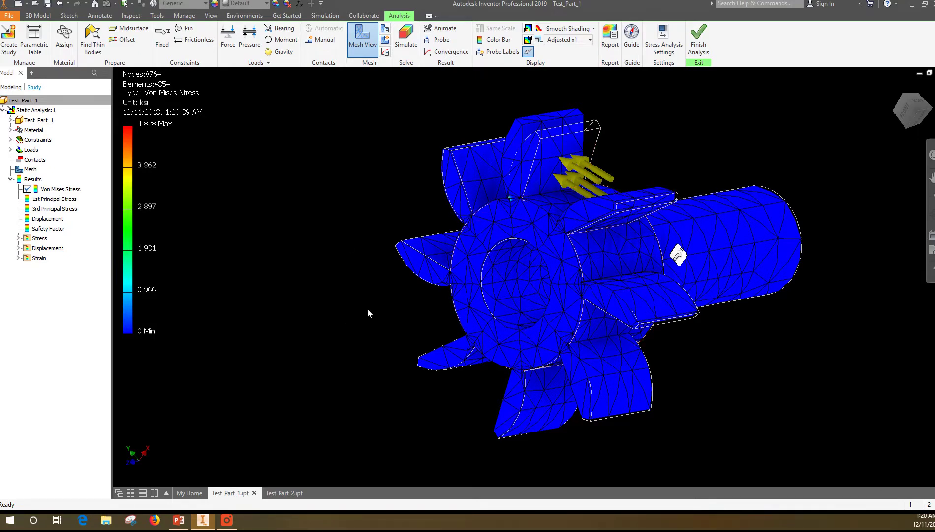
- Examine the Von Mises stress concentration at the root of the loaded blade up close
{"action": "middle_click_drag", "start_coordinate": [368, 313], "coordinate": [443, 321], "text": "shift"}
{"action": "scroll", "coordinate": [344, 276], "scroll_direction": "up", "scroll_amount": 5}
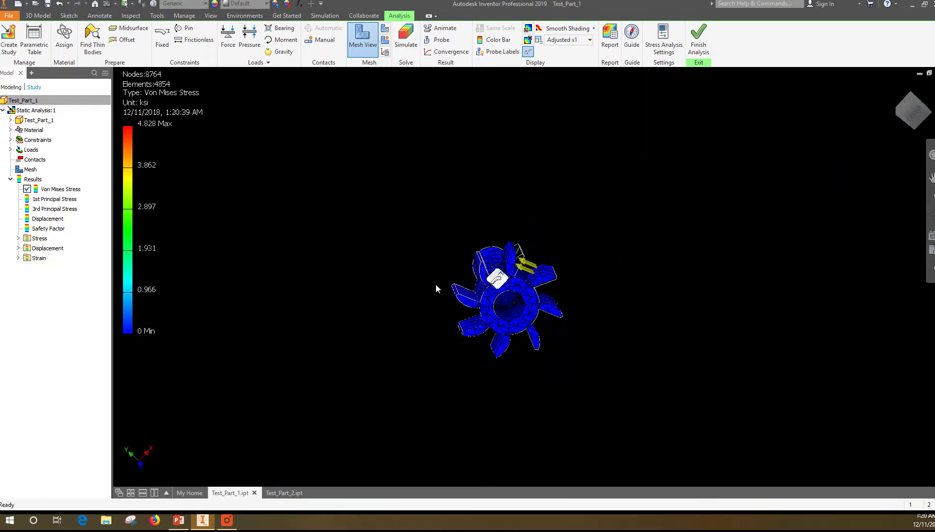
{"action": "scroll", "coordinate": [492, 274], "scroll_direction": "down", "scroll_amount": 8}
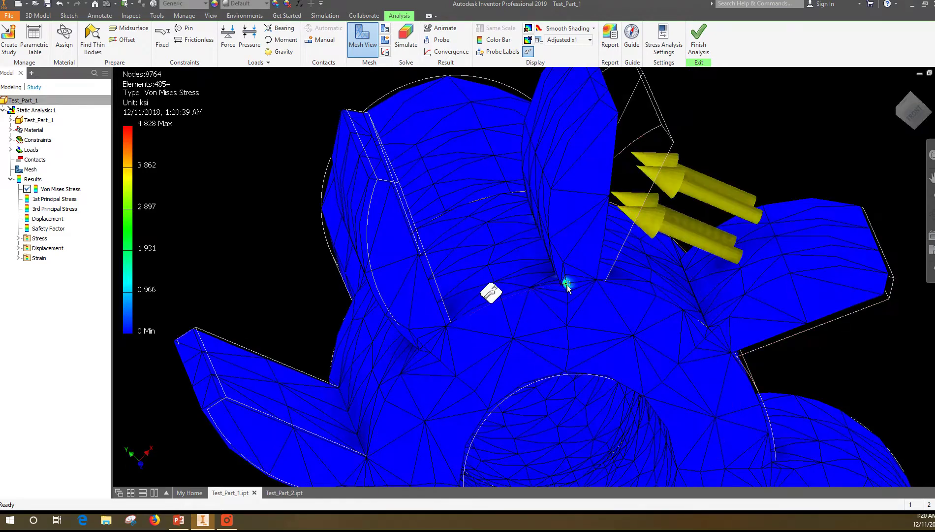
{"action": "scroll", "coordinate": [566, 282], "scroll_direction": "down", "scroll_amount": 6}
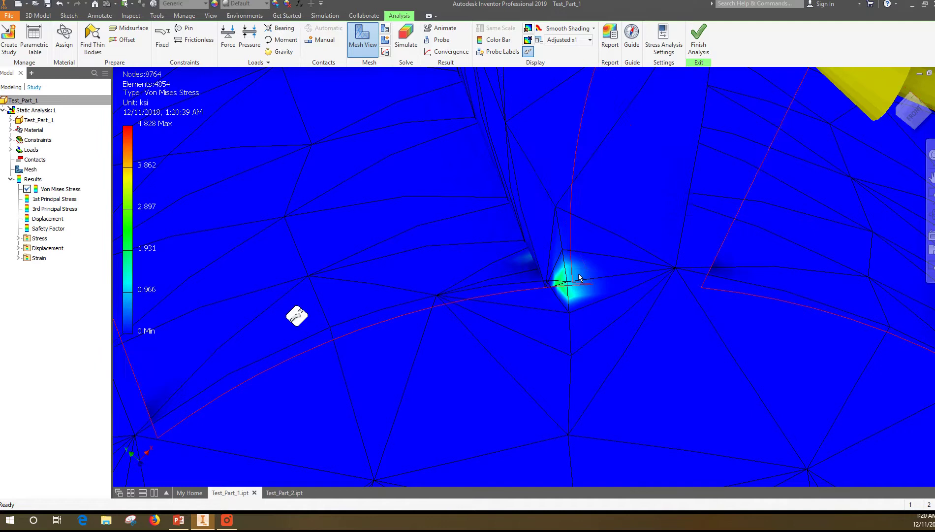
{"action": "scroll", "coordinate": [552, 282], "scroll_direction": "down", "scroll_amount": 3}
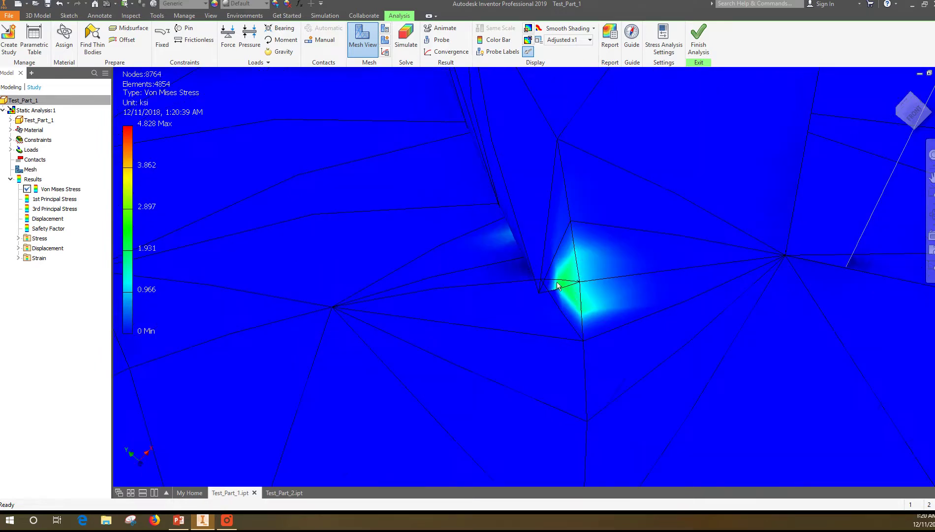
{"action": "scroll", "coordinate": [553, 281], "scroll_direction": "down", "scroll_amount": 2}
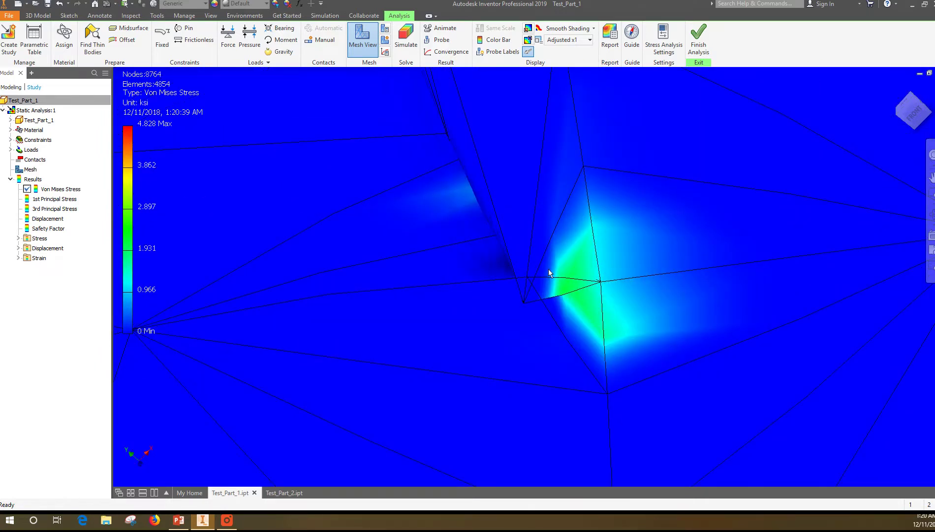
- Examine the Von Mises stress plot over the whole part from the hub end and the shaft side
{"action": "scroll", "coordinate": [609, 267], "scroll_direction": "down", "scroll_amount": 3}
{"action": "scroll", "coordinate": [609, 267], "scroll_direction": "up", "scroll_amount": 8}
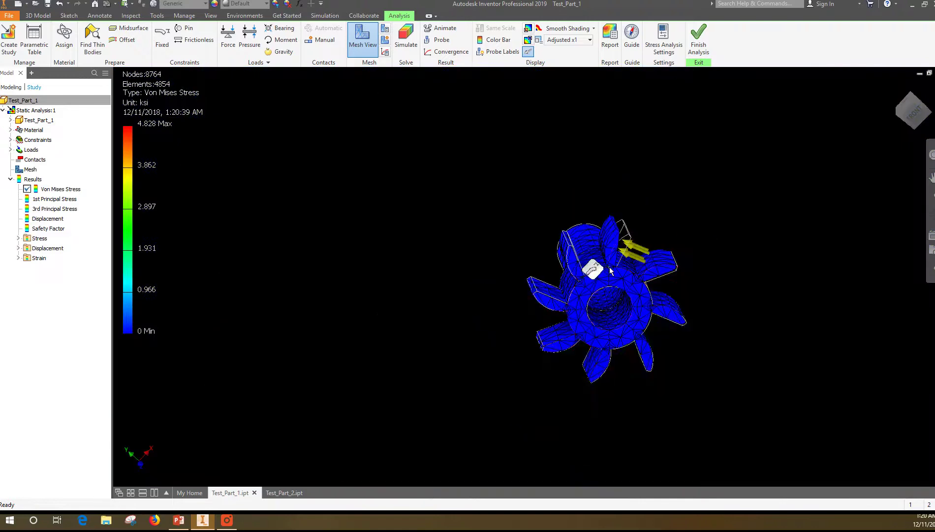
{"action": "scroll", "coordinate": [613, 263], "scroll_direction": "down", "scroll_amount": 4}
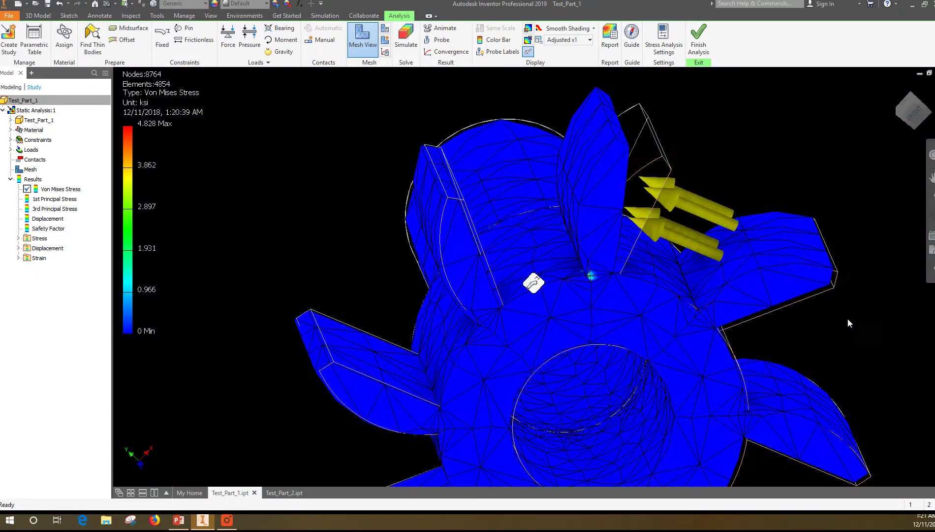
{"action": "middle_click_drag", "start_coordinate": [829, 318], "coordinate": [784, 333], "text": "shift"}
{"action": "scroll", "coordinate": [802, 294], "scroll_direction": "up", "scroll_amount": 4}
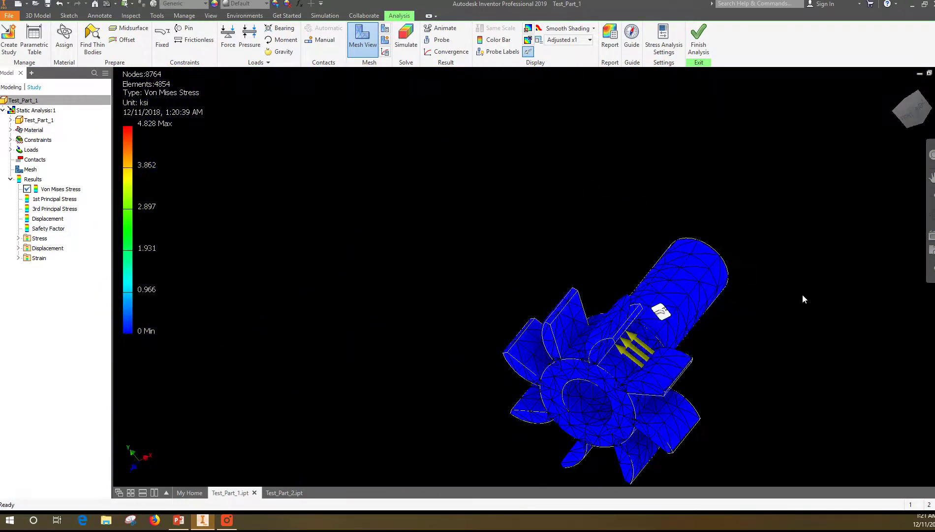
{"action": "middle_click_drag", "start_coordinate": [717, 381], "coordinate": [688, 350], "text": "shift"}
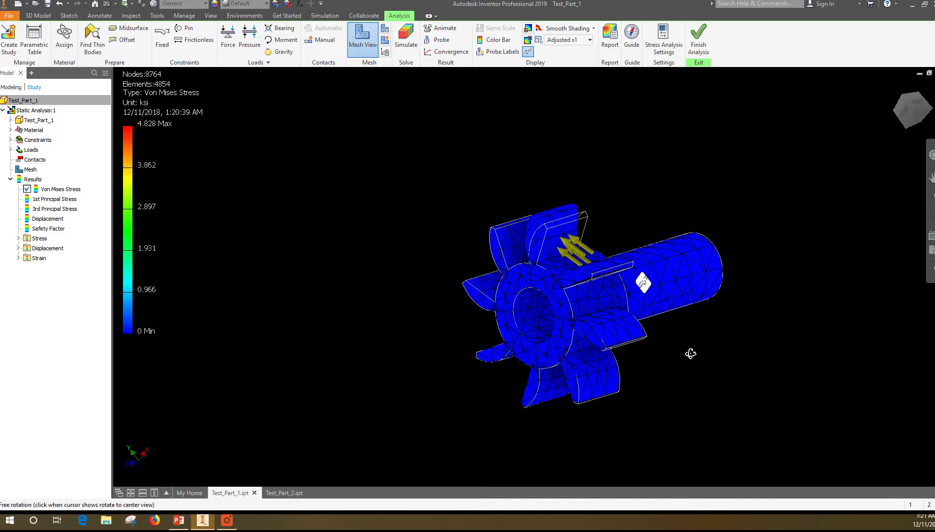
{"action": "scroll", "coordinate": [570, 306], "scroll_direction": "down", "scroll_amount": 2}
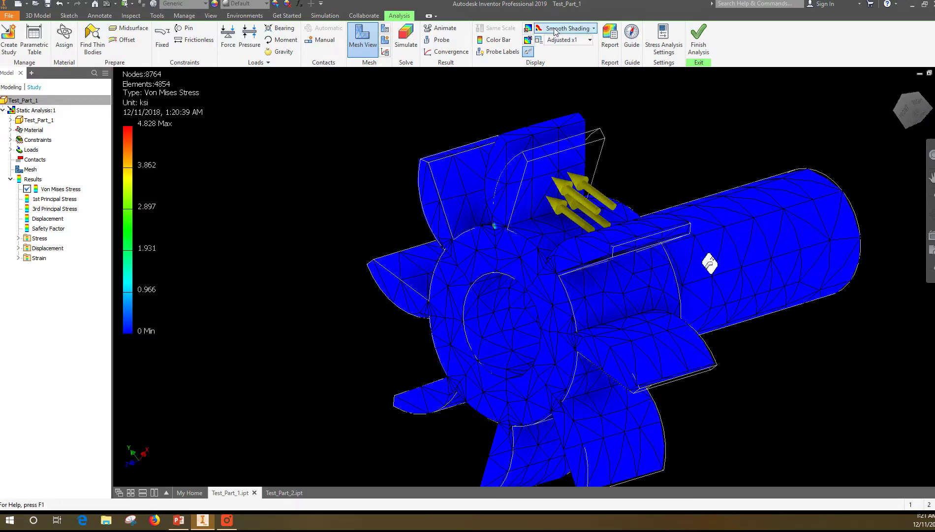
- Override the automatic maximum of the stress color bar with 1 ksi and apply it
{"action": "left_click", "coordinate": [488, 41]}
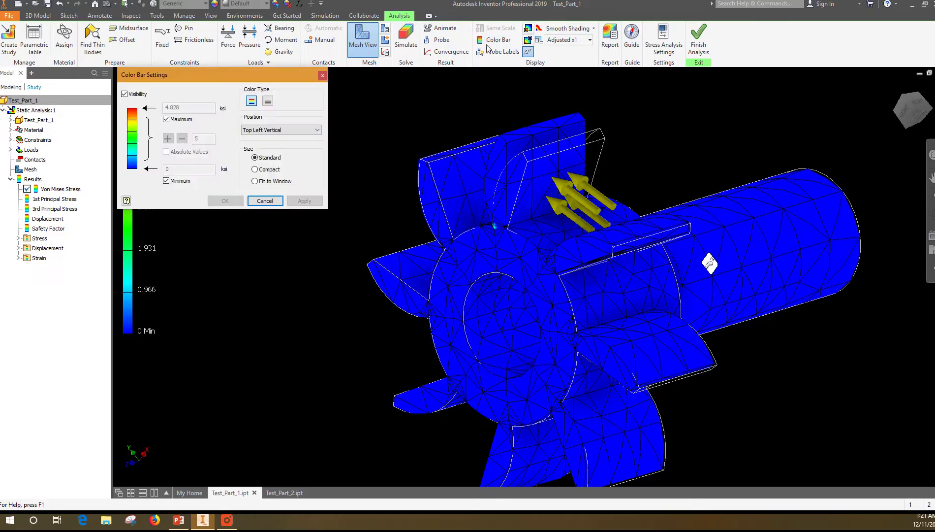
{"action": "left_click", "coordinate": [166, 119]}
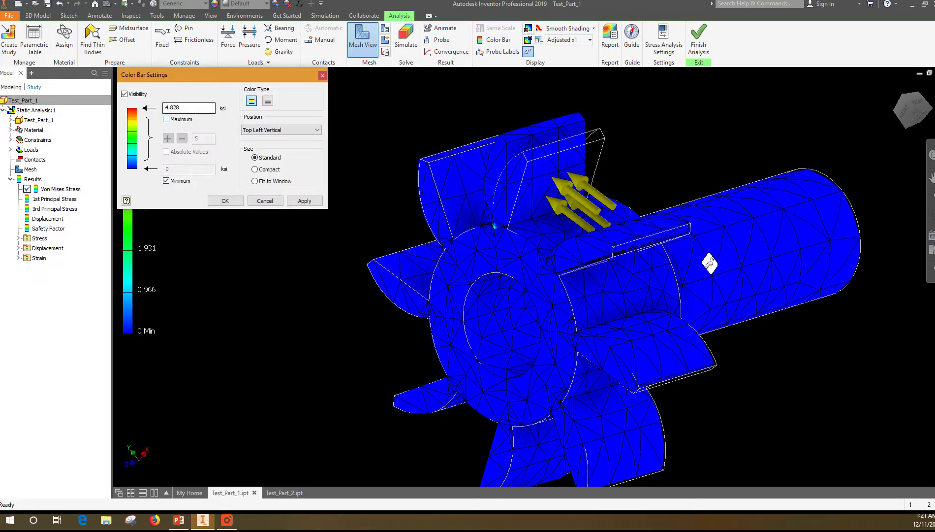
{"action": "left_click_drag", "start_coordinate": [183, 107], "coordinate": [160, 112]}
{"action": "type", "text": "1"}
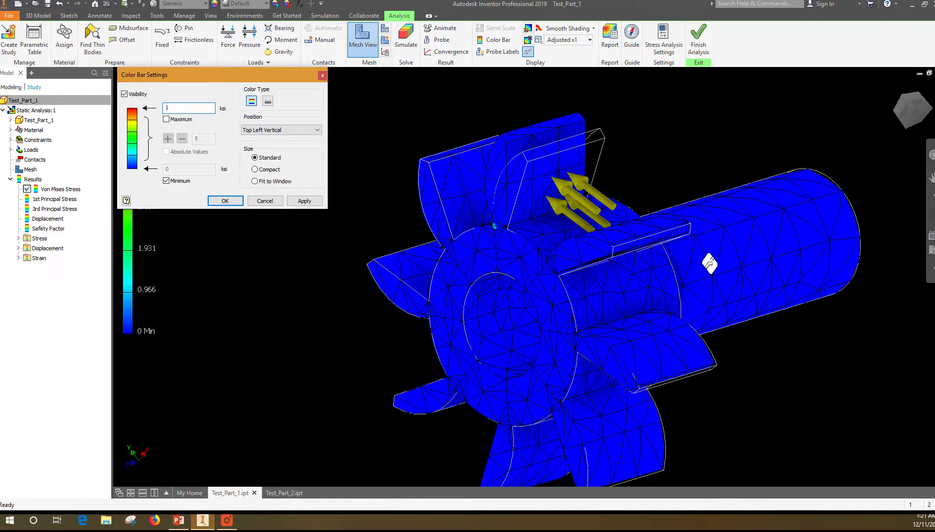
{"action": "left_click", "coordinate": [291, 201]}
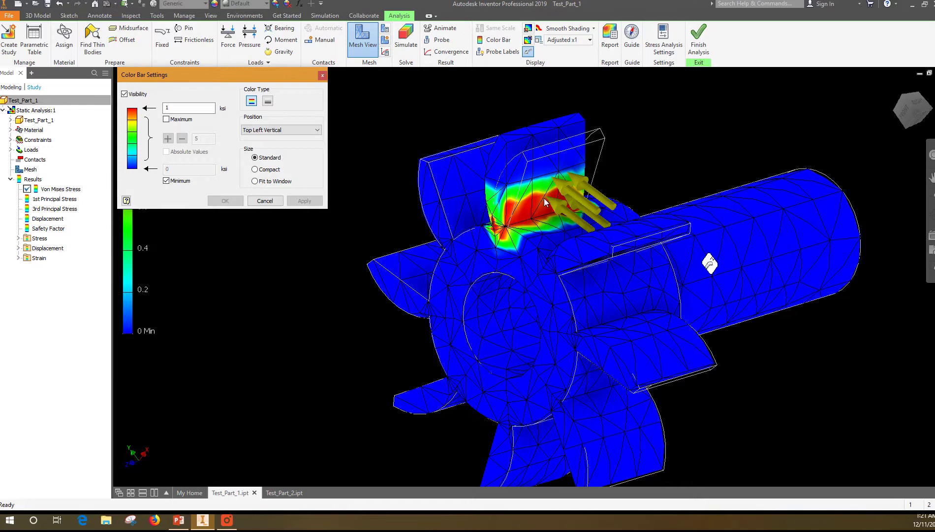
- Examine the rescaled stress distribution at the loaded blade's root and around the shaft-to-hub shoulder from both ends of the part
{"action": "scroll", "coordinate": [540, 205], "scroll_direction": "up", "scroll_amount": 2}
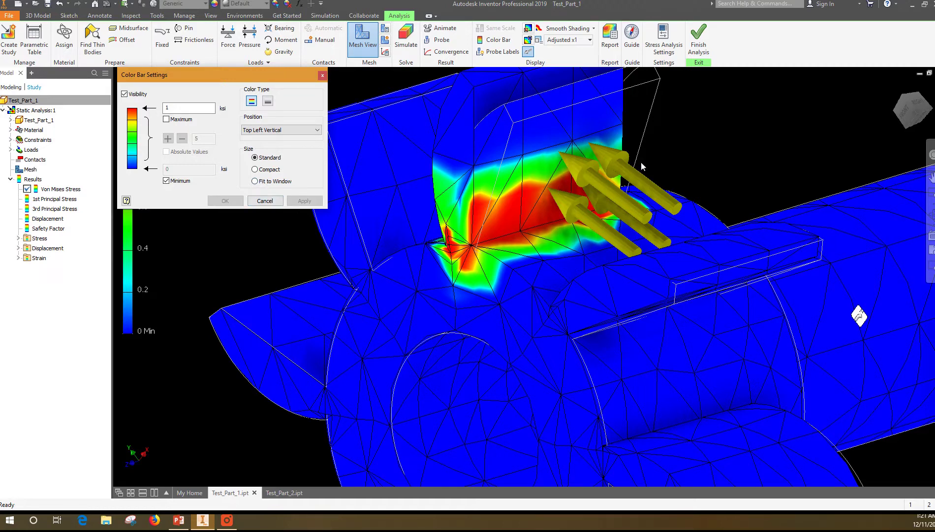
{"action": "scroll", "coordinate": [624, 192], "scroll_direction": "down", "scroll_amount": 2}
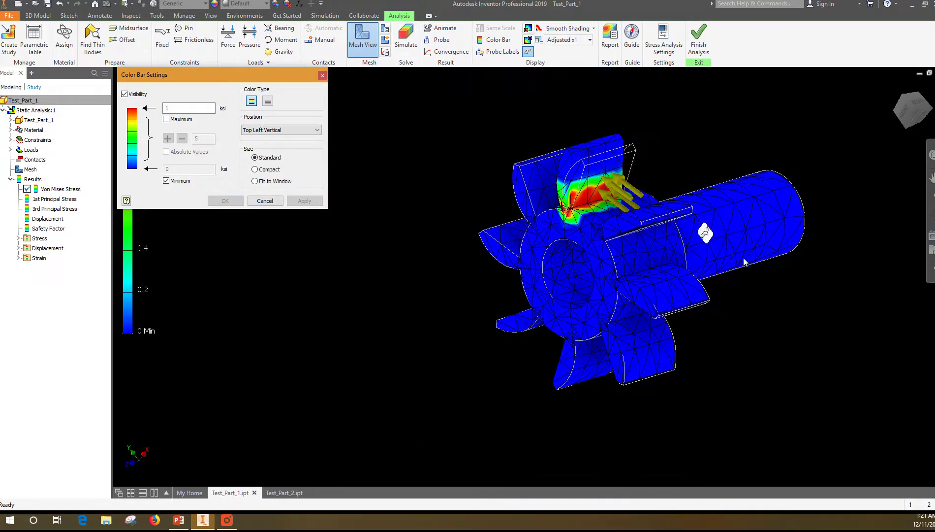
{"action": "key", "text": "F4"}
{"action": "left_click_drag", "start_coordinate": [683, 314], "coordinate": [611, 161]}
{"action": "scroll", "coordinate": [683, 156], "scroll_direction": "up", "scroll_amount": 5}
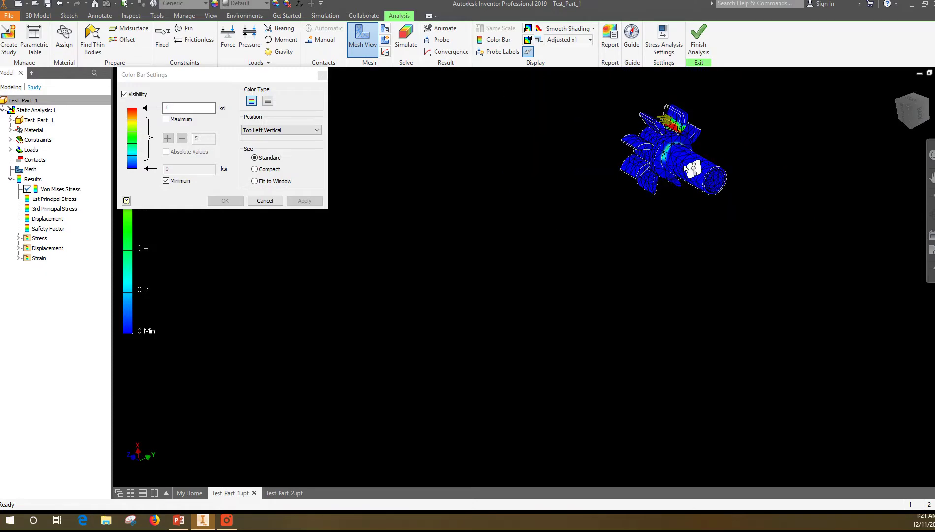
{"action": "scroll", "coordinate": [675, 132], "scroll_direction": "down", "scroll_amount": 11}
{"action": "scroll", "coordinate": [674, 131], "scroll_direction": "up", "scroll_amount": 5}
{"action": "scroll", "coordinate": [674, 131], "scroll_direction": "up", "scroll_amount": 3}
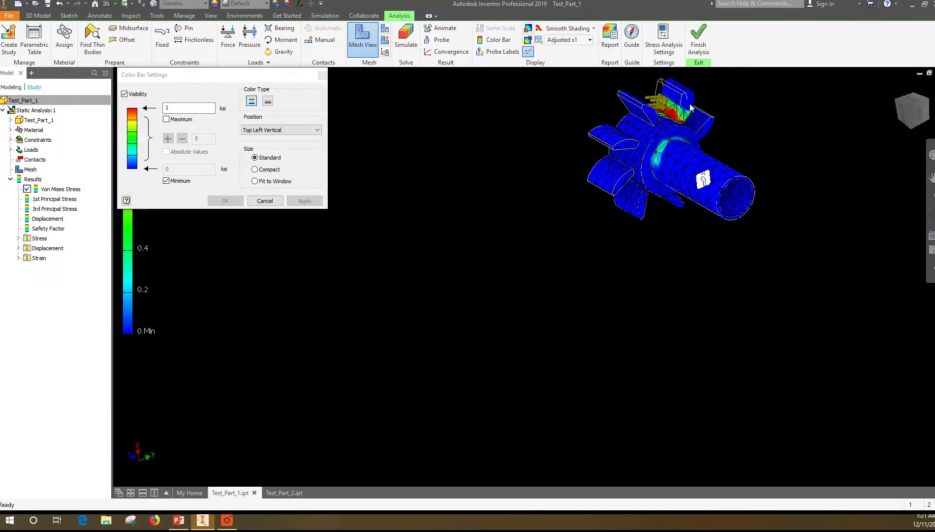
{"action": "scroll", "coordinate": [682, 101], "scroll_direction": "down", "scroll_amount": 8}
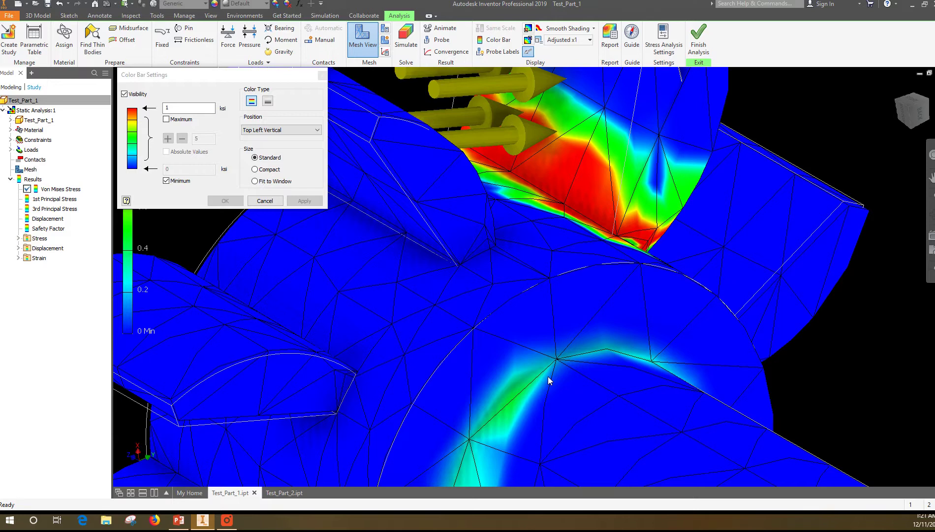
{"action": "scroll", "coordinate": [649, 284], "scroll_direction": "down", "scroll_amount": 5}
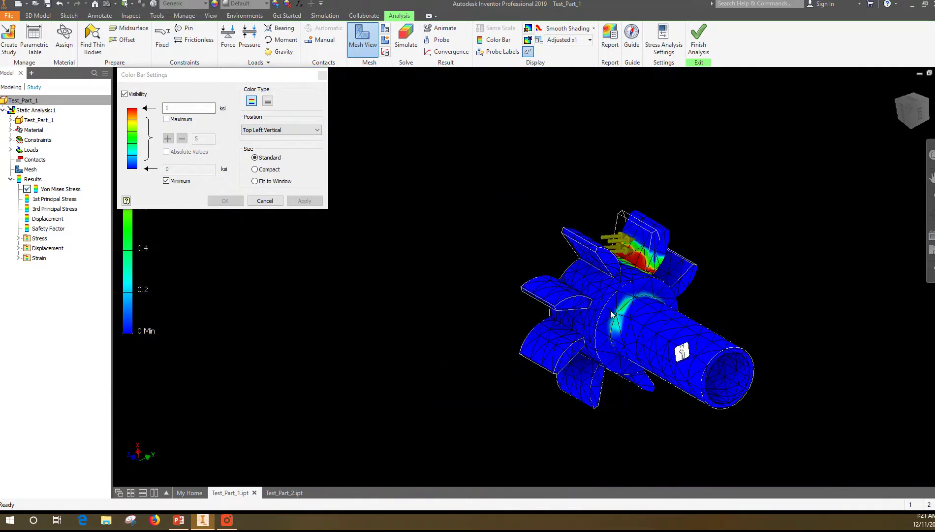
{"action": "middle_click_drag", "start_coordinate": [605, 384], "coordinate": [694, 344], "text": "shift"}
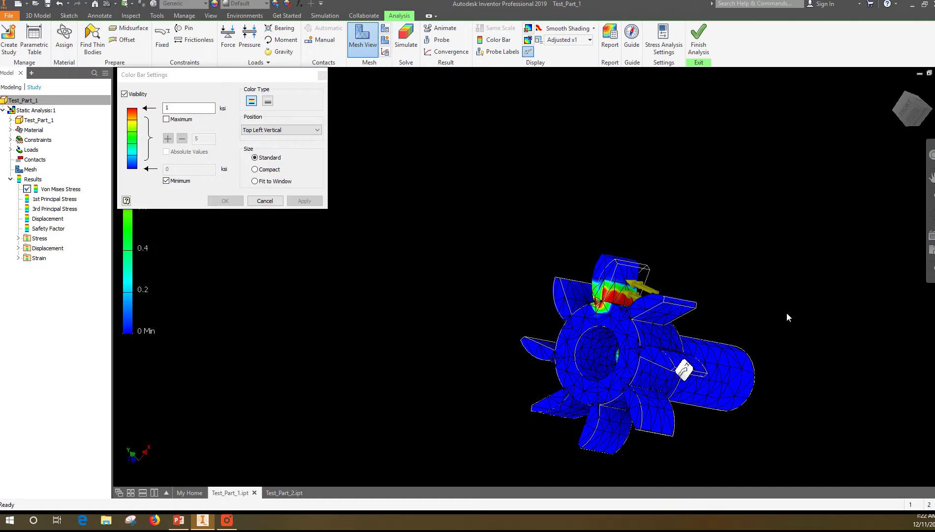
{"action": "middle_click_drag", "start_coordinate": [724, 300], "coordinate": [740, 290], "text": "shift"}
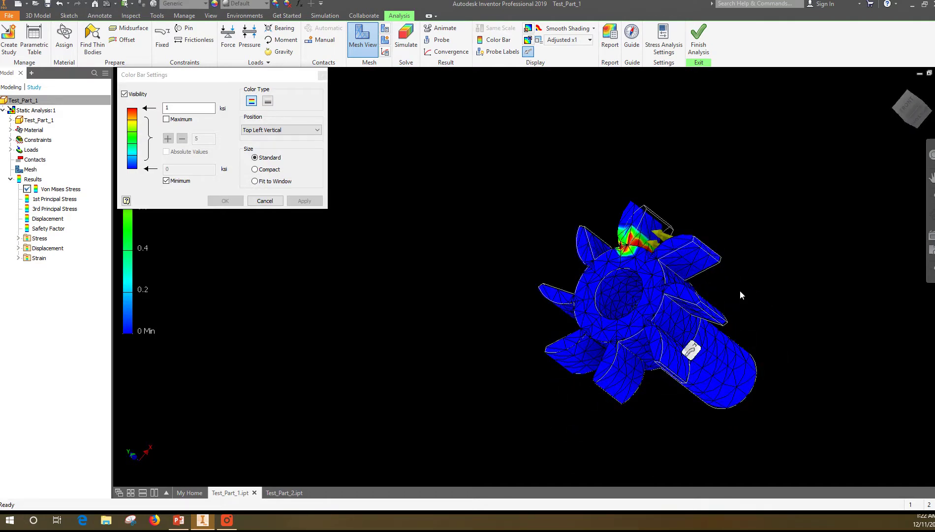
{"action": "scroll", "coordinate": [667, 264], "scroll_direction": "up", "scroll_amount": 3}
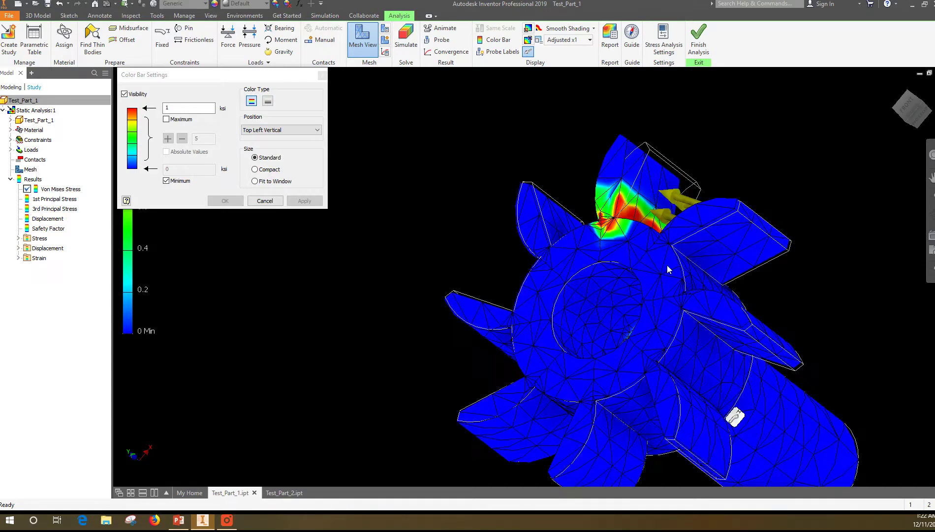